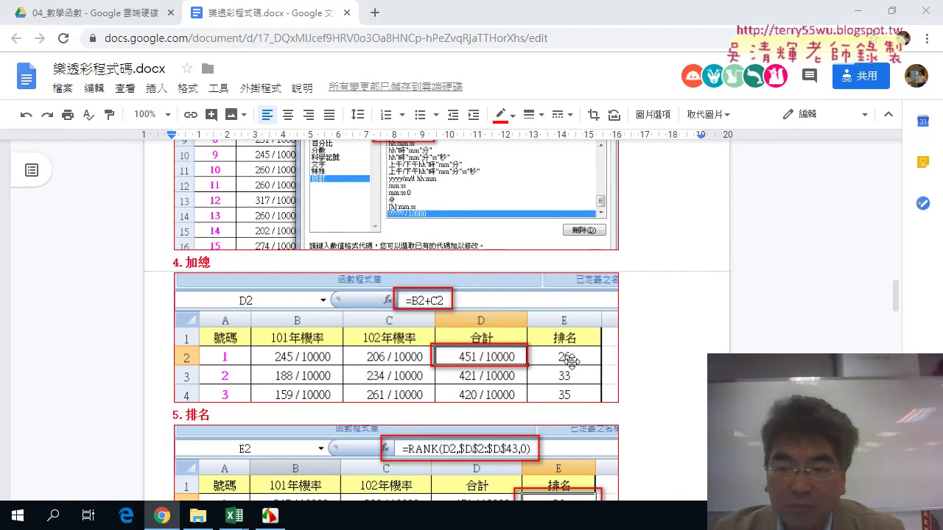
Minimize the Google Docs reference window to bring the Excel lottery workbook into view
click(856, 17)
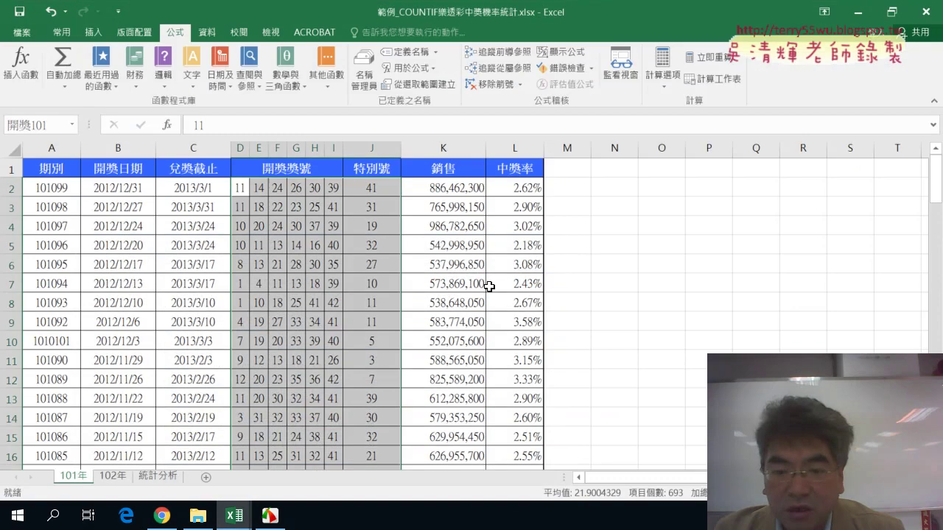
On the 統計分析 sheet, start a function in E2 and pick RANK.EQ from the 統計 category
click(168, 478)
click(478, 195)
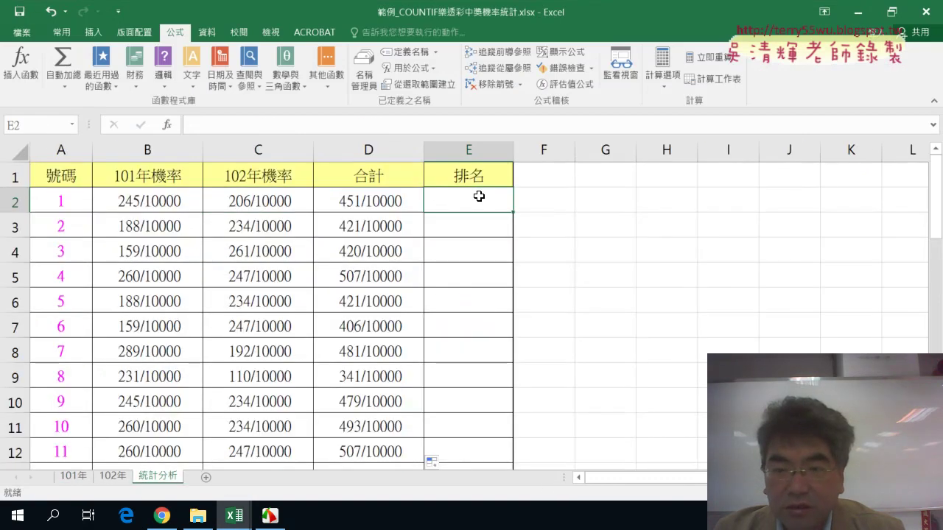
click(169, 125)
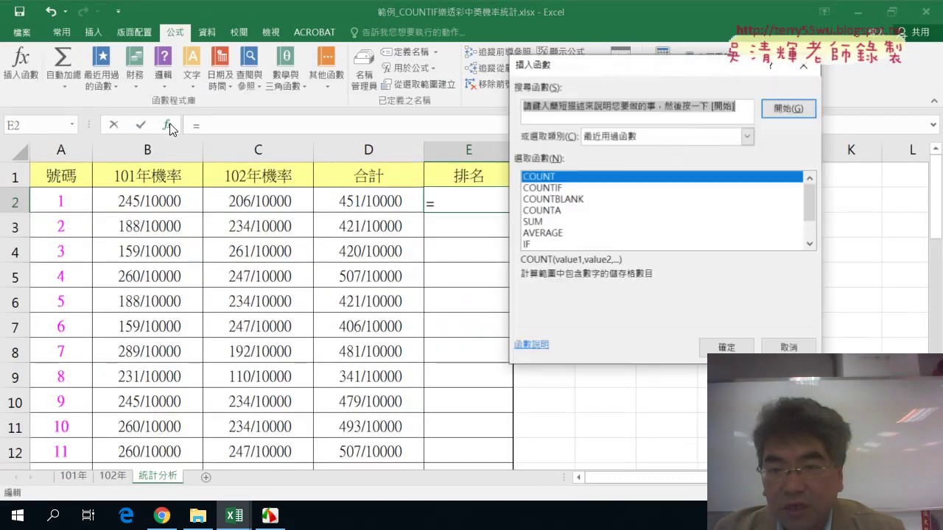
click(621, 137)
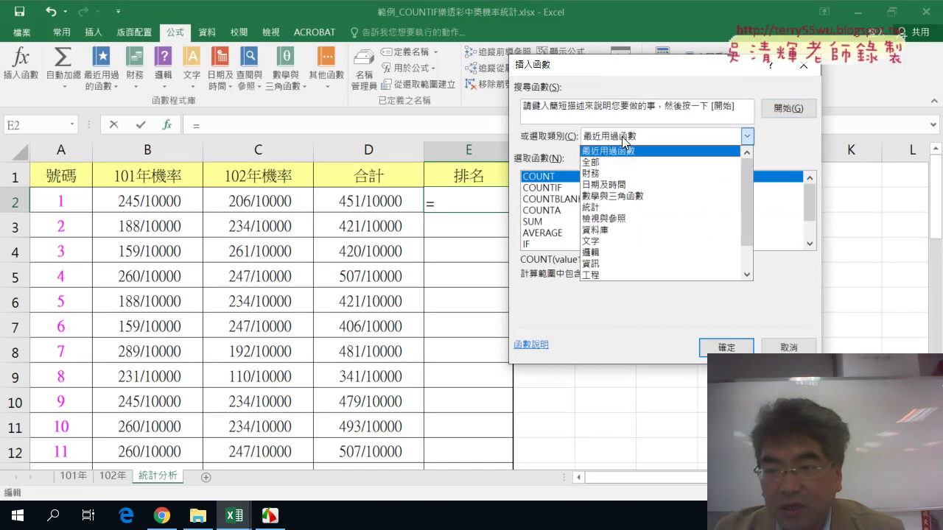
click(629, 208)
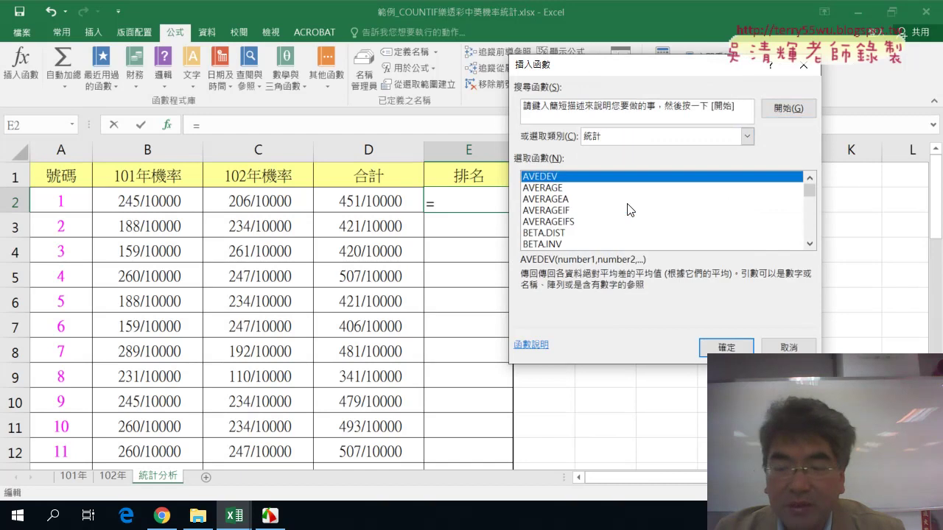
drag(811, 191, 812, 223)
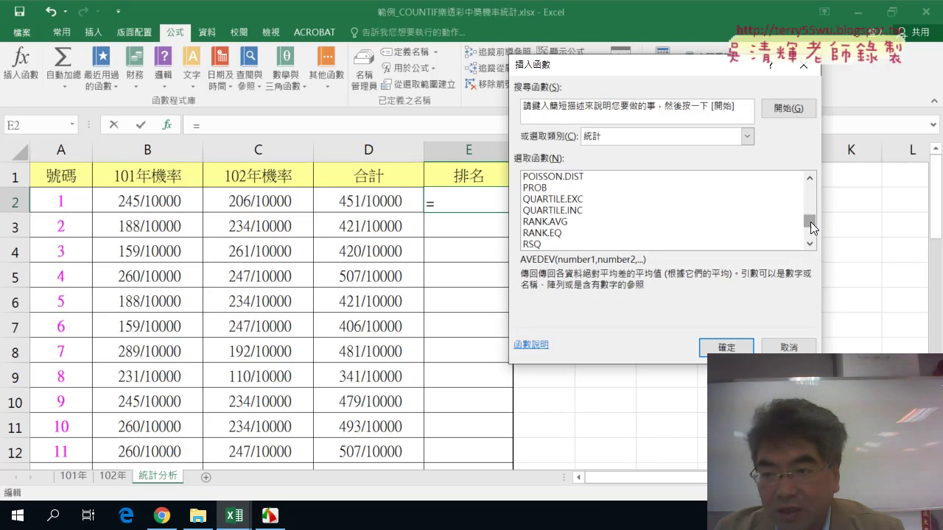
click(552, 235)
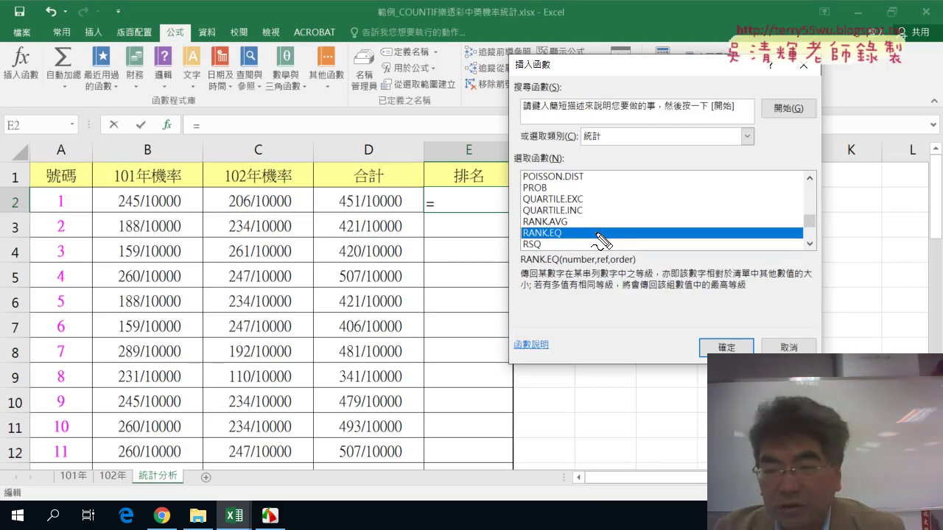
mouse_move(571, 248)
mouse_down()
mouse_move(532, 250)
mouse_move(542, 227)
mouse_move(578, 240)
mouse_move(557, 243)
mouse_up()
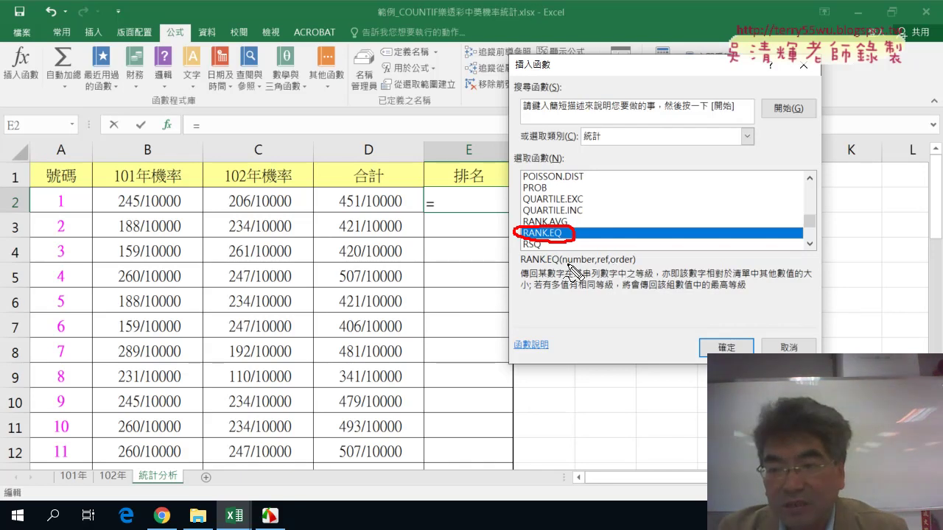
drag(569, 264, 580, 263)
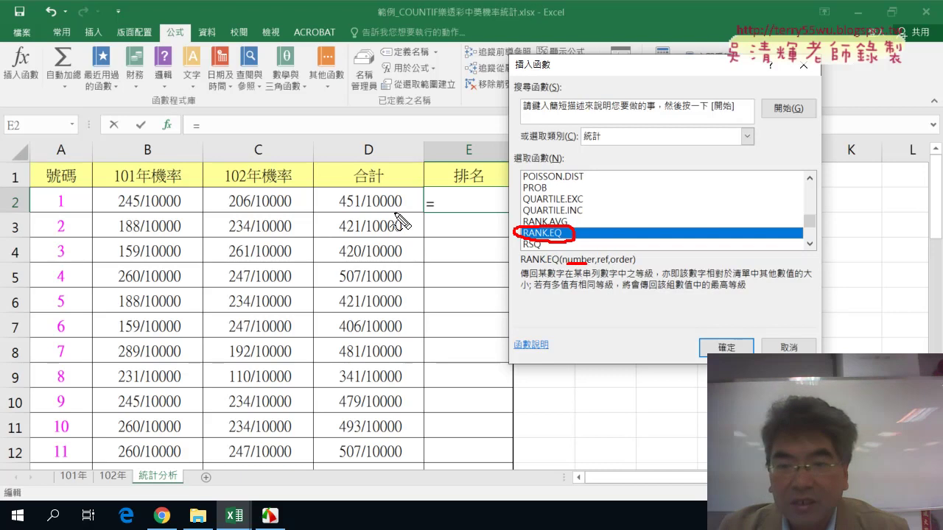
mouse_move(402, 213)
mouse_down()
mouse_move(337, 214)
mouse_move(369, 190)
mouse_move(404, 210)
mouse_up()
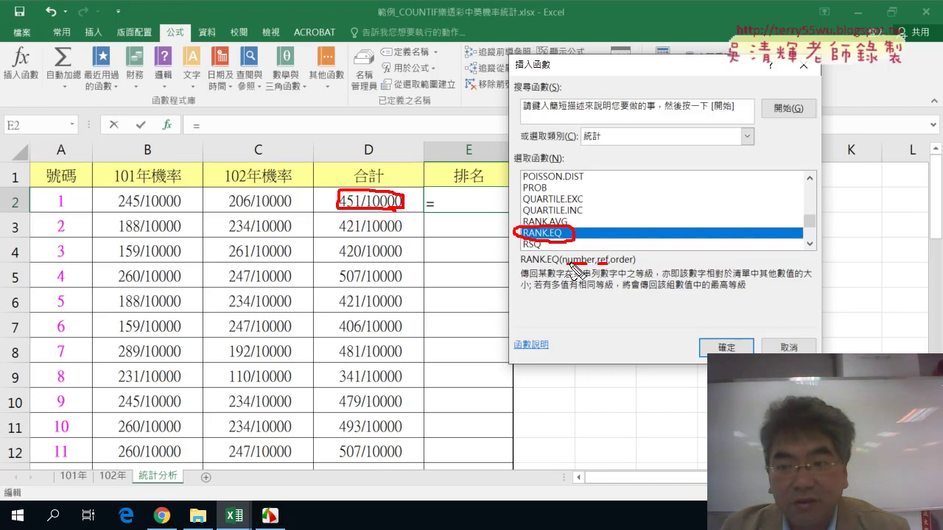
drag(312, 193, 315, 383)
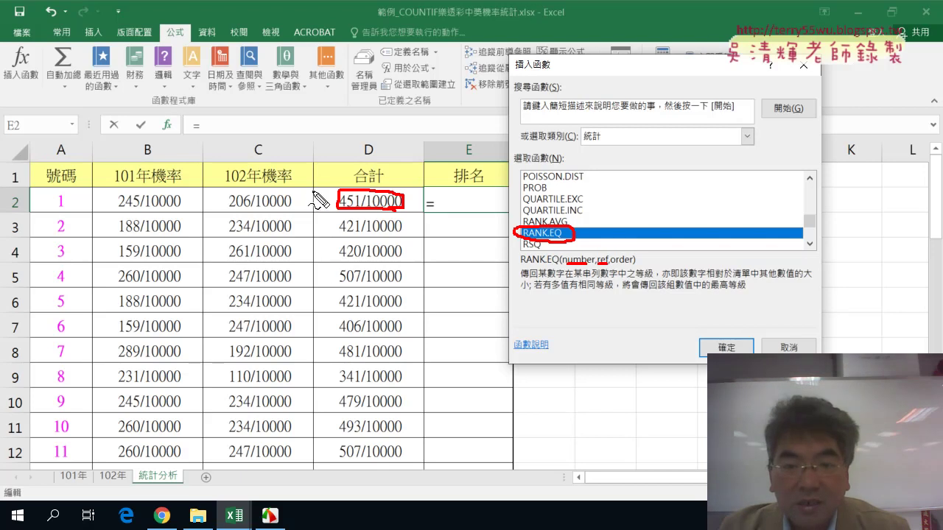
drag(305, 184, 417, 419)
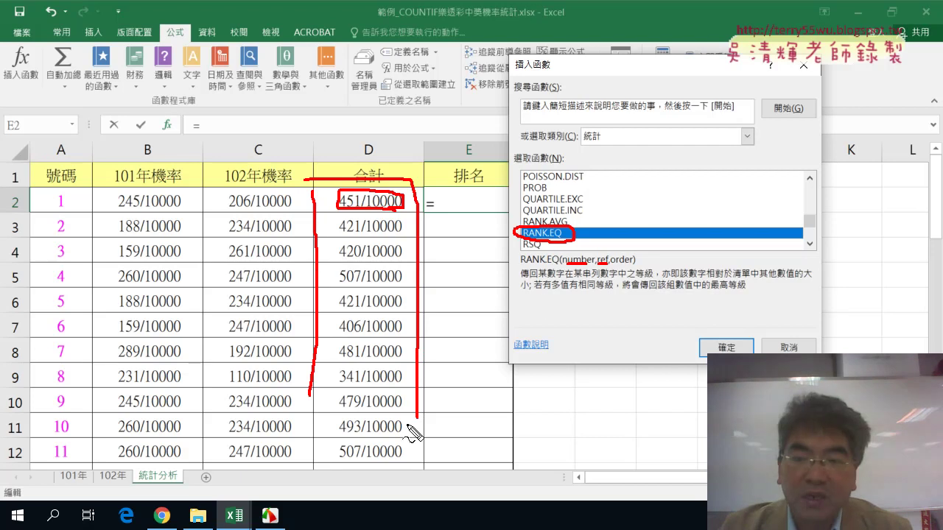
drag(535, 263, 548, 263)
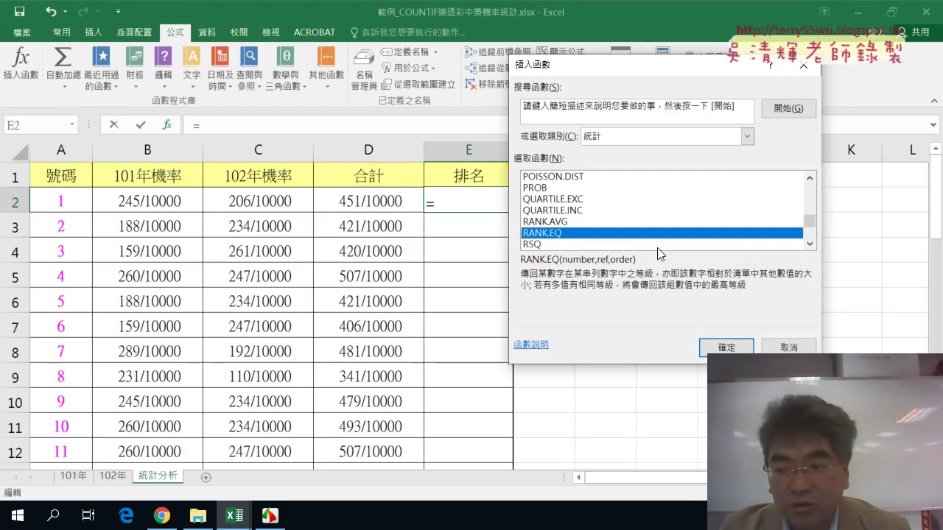
Set RANK.EQ's Number to D2 and Ref to D2:D43, previewing rank 26
click(724, 345)
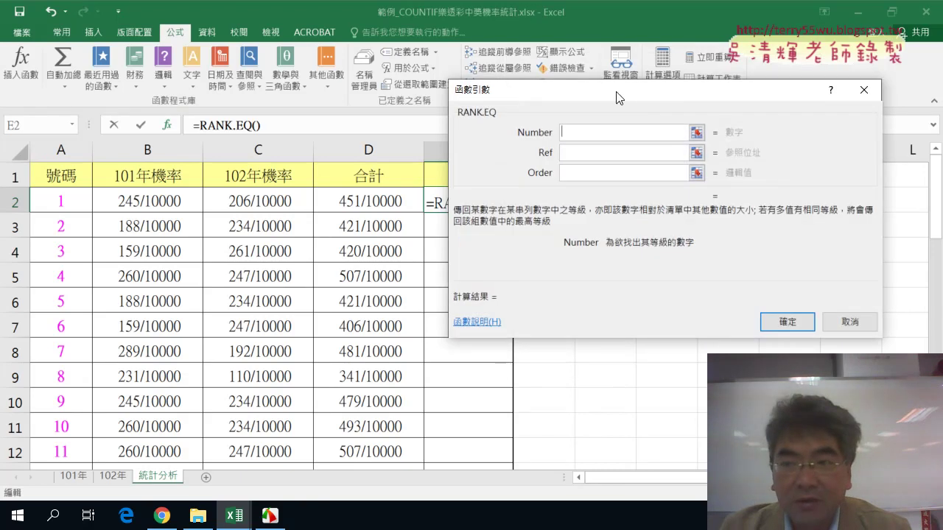
drag(617, 97, 679, 105)
click(355, 204)
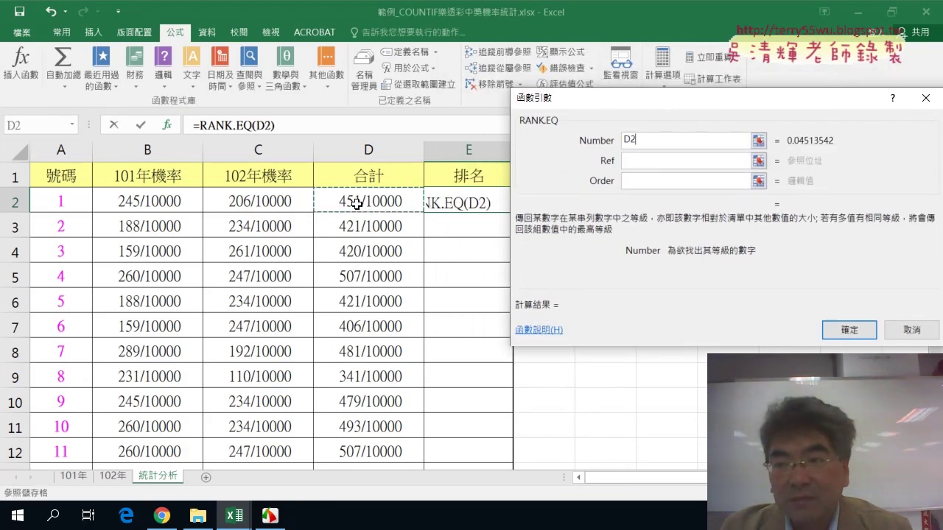
click(637, 160)
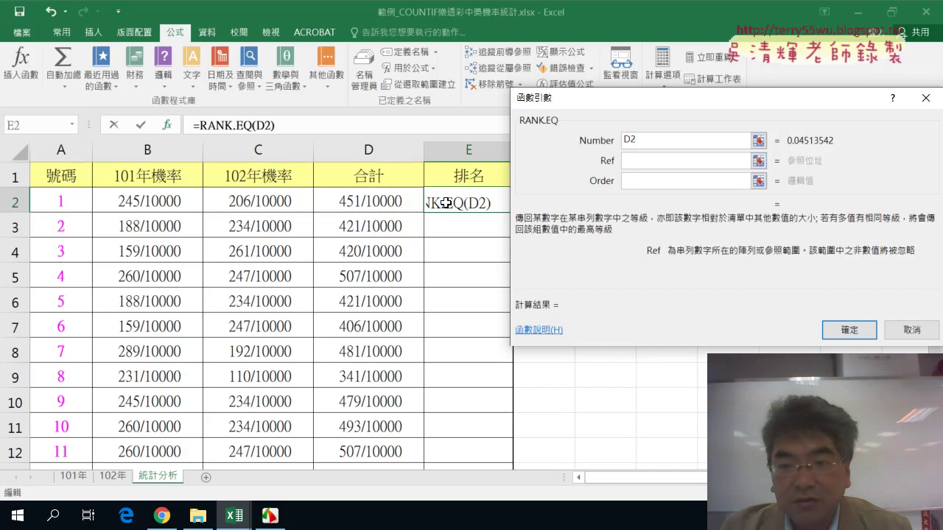
click(370, 201)
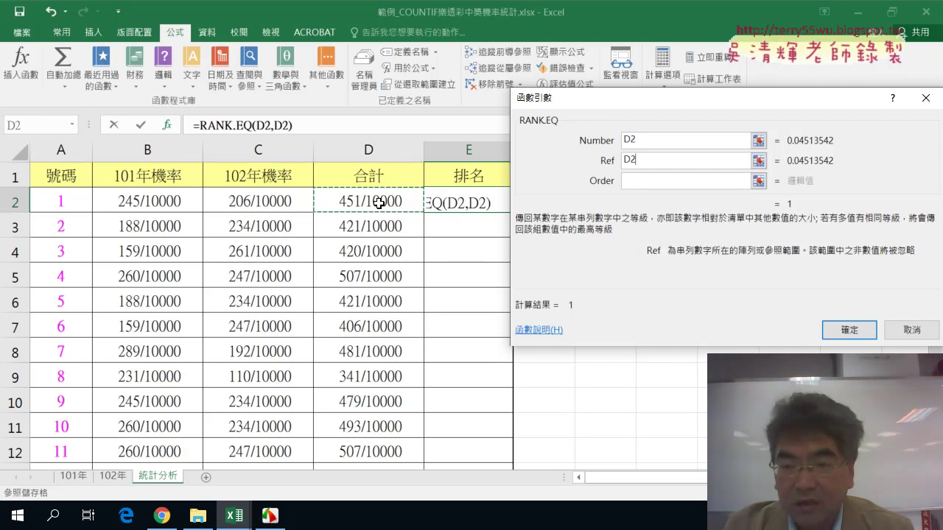
key(ctrl+shift+Down)
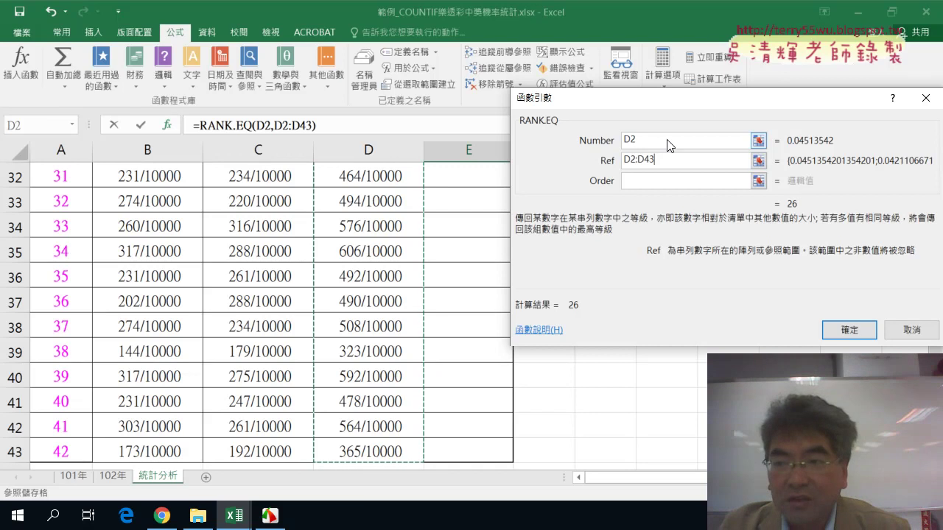
click(663, 180)
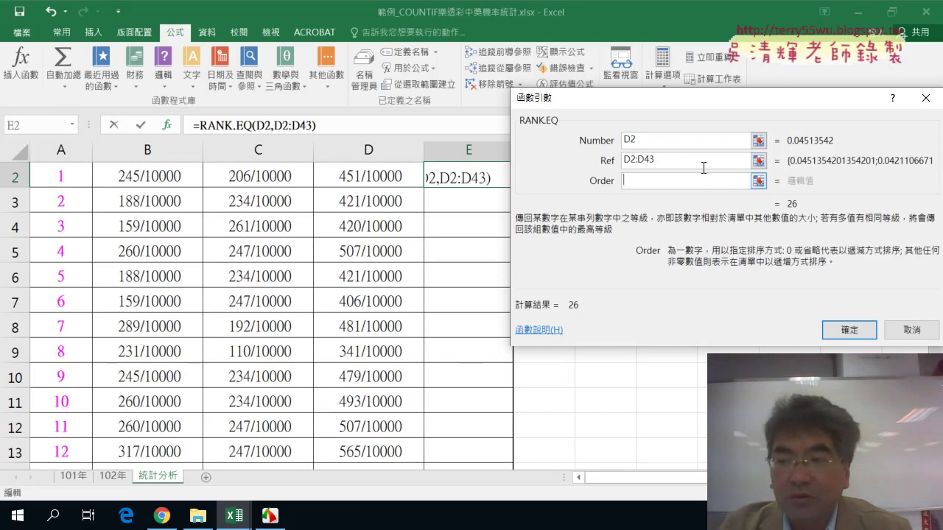
double_click(642, 159)
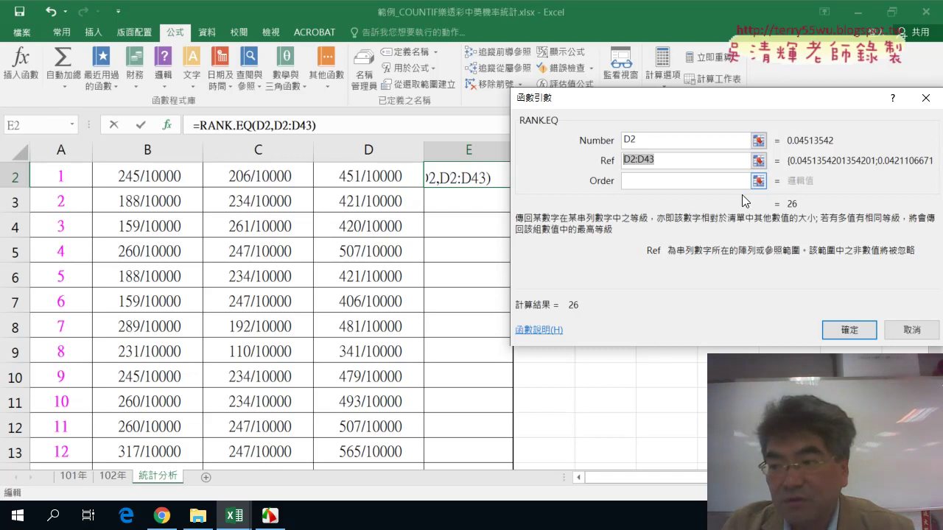
click(659, 180)
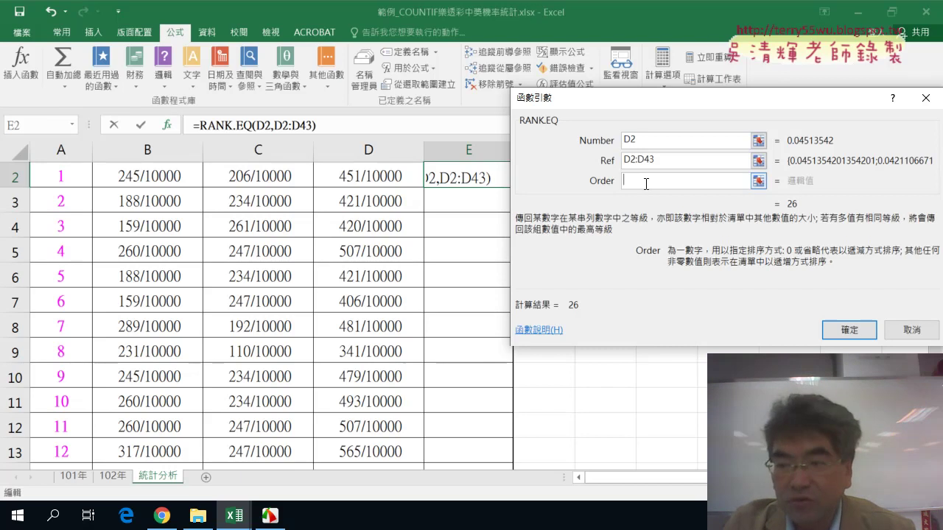
text(0)
key(BackSpace)
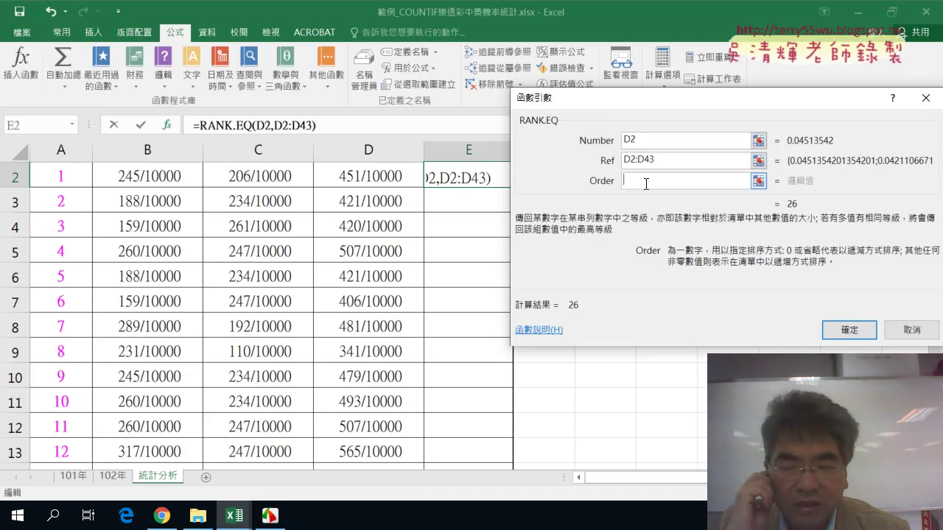
click(669, 161)
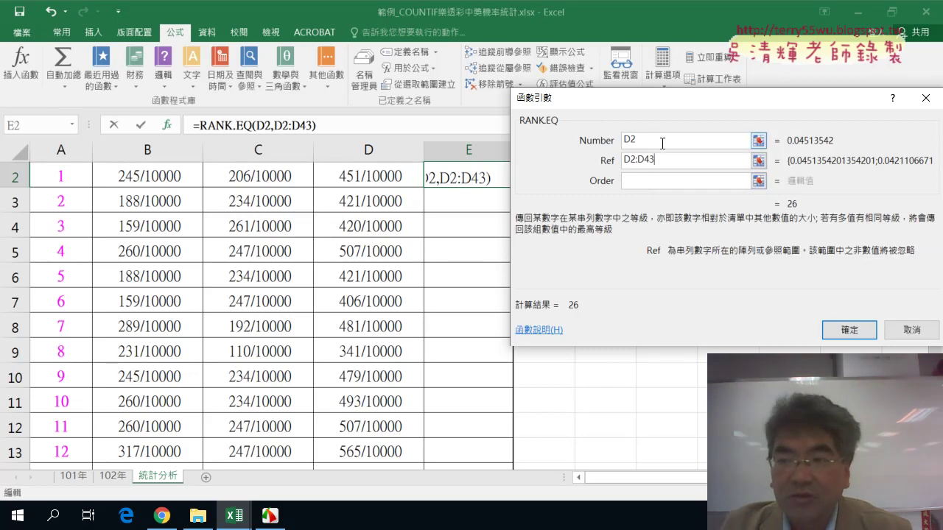
click(653, 138)
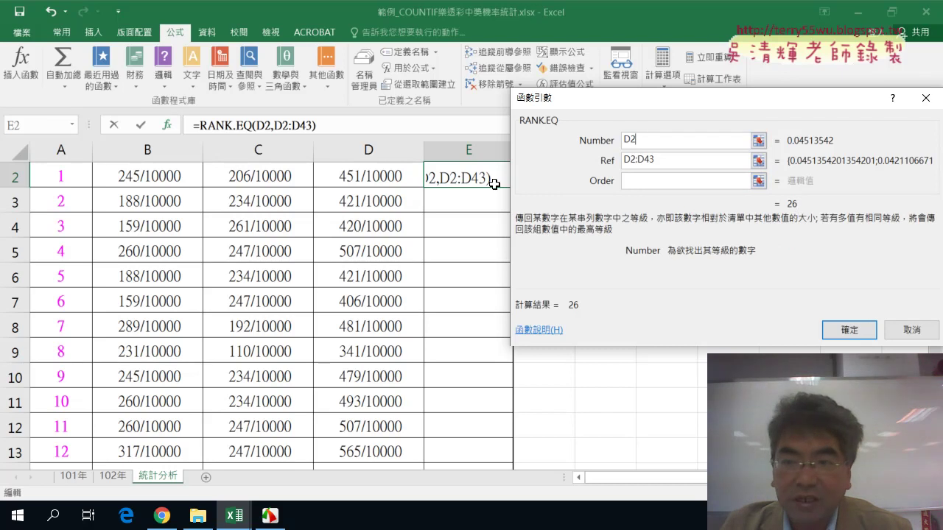
drag(563, 152, 635, 160)
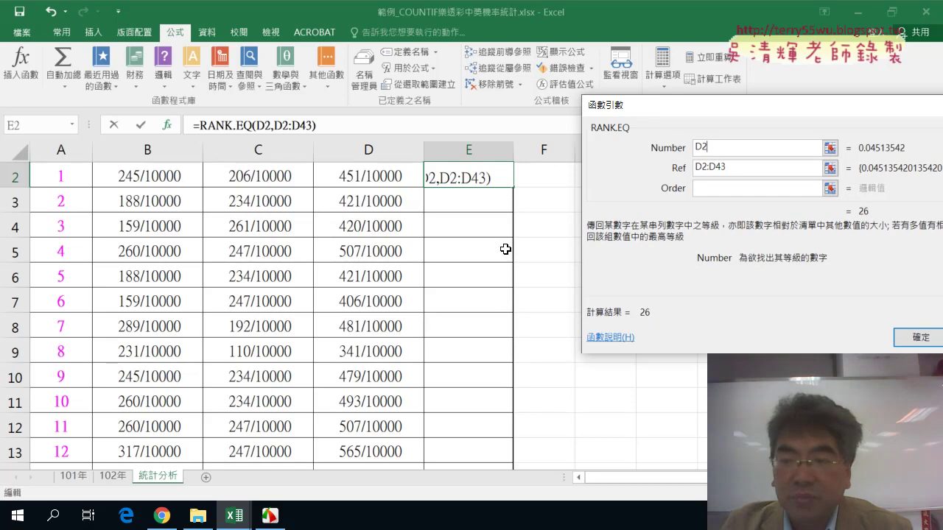
Lock the Ref rows to D$2:D$43 and commit =RANK.EQ(D2,D$2:D$43) in E2
click(731, 167)
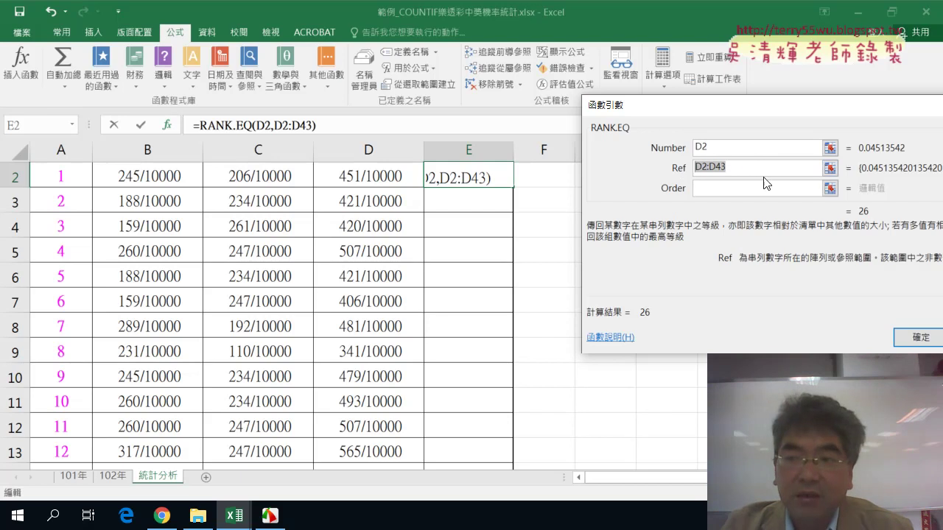
click(745, 171)
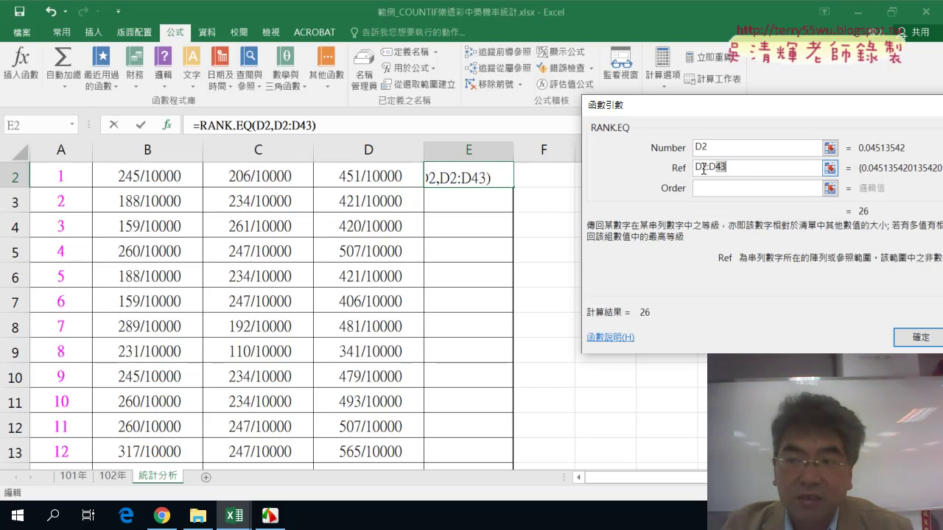
drag(709, 147, 694, 151)
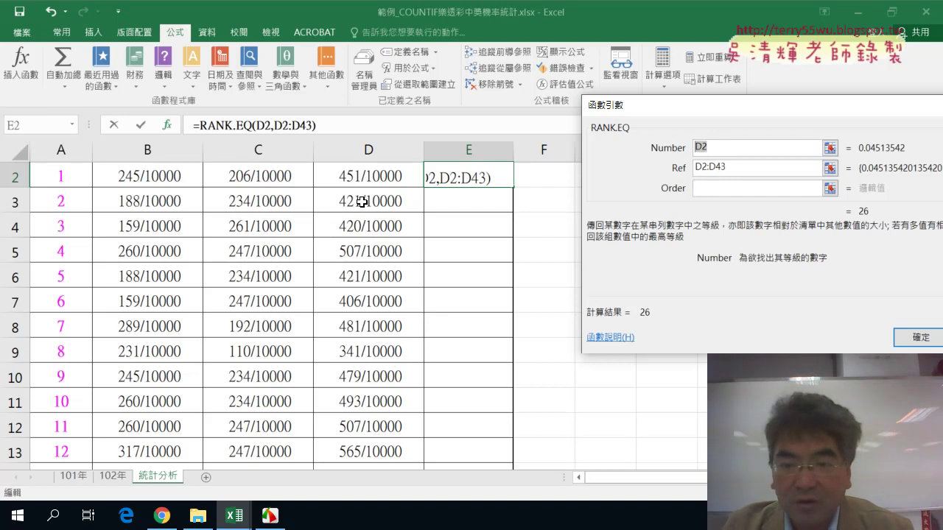
drag(735, 168, 690, 169)
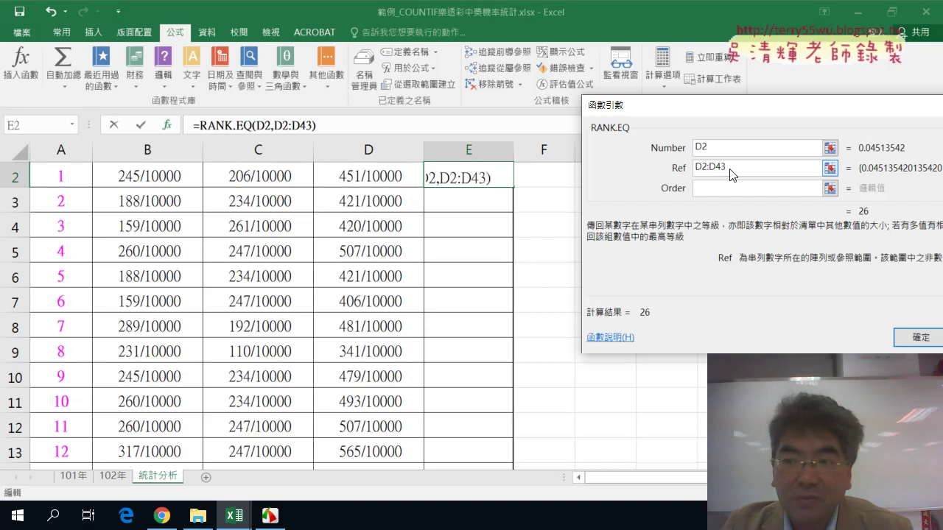
click(701, 168)
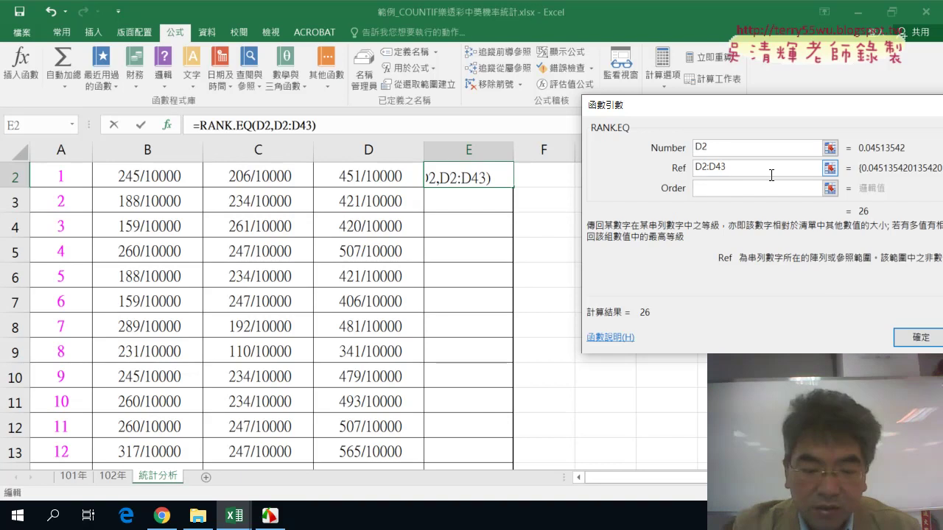
text($)
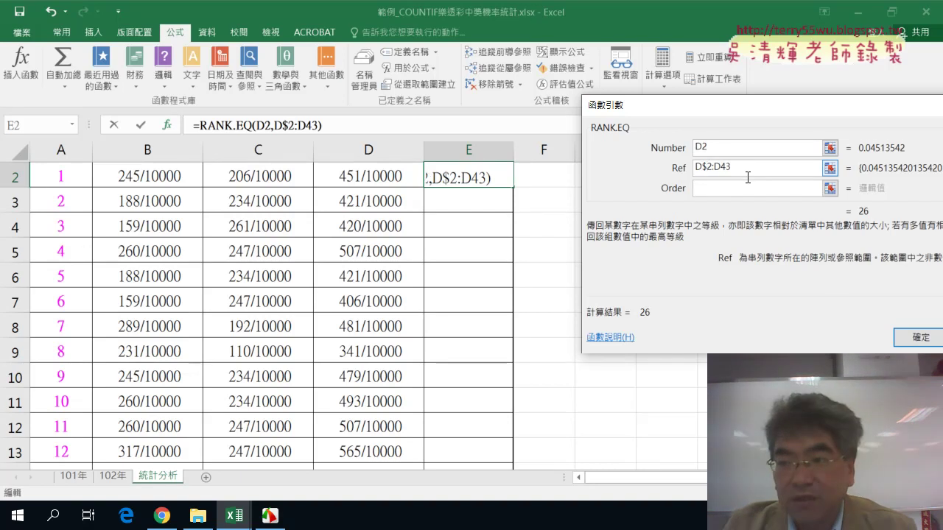
click(719, 167)
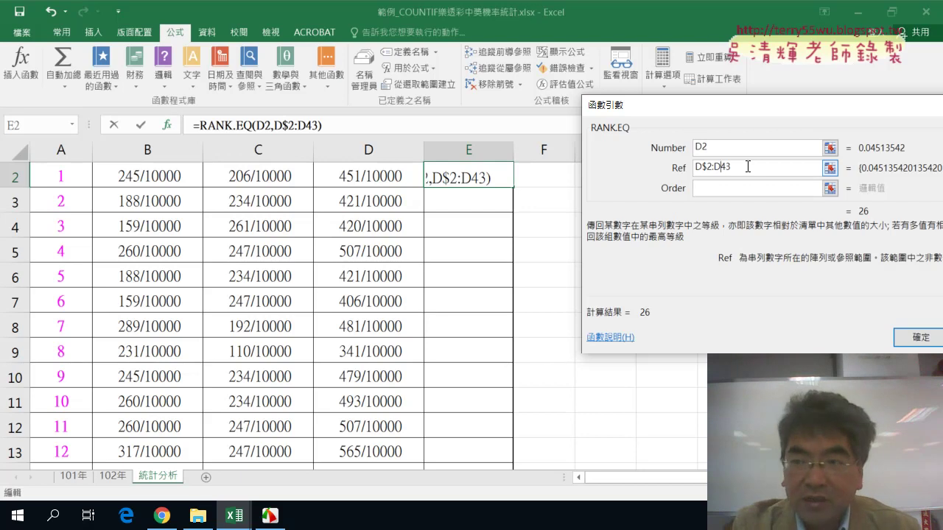
text($)
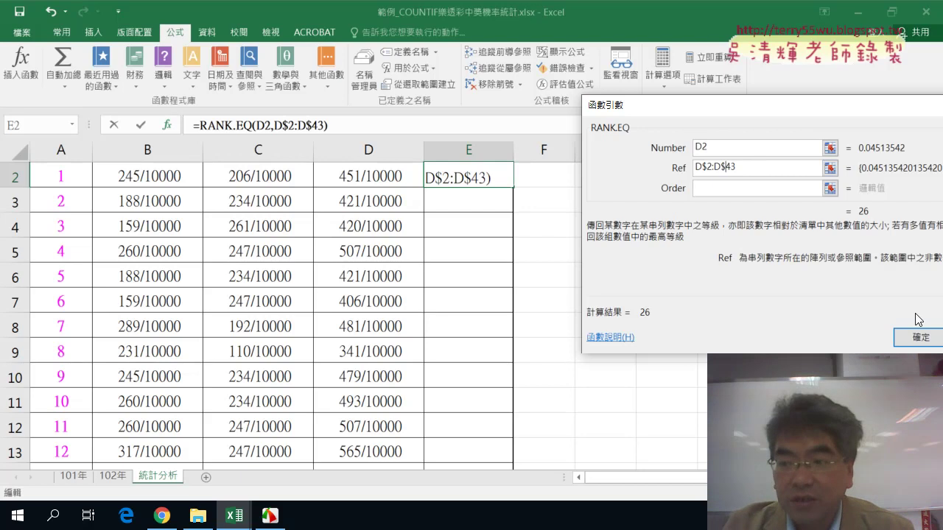
click(920, 337)
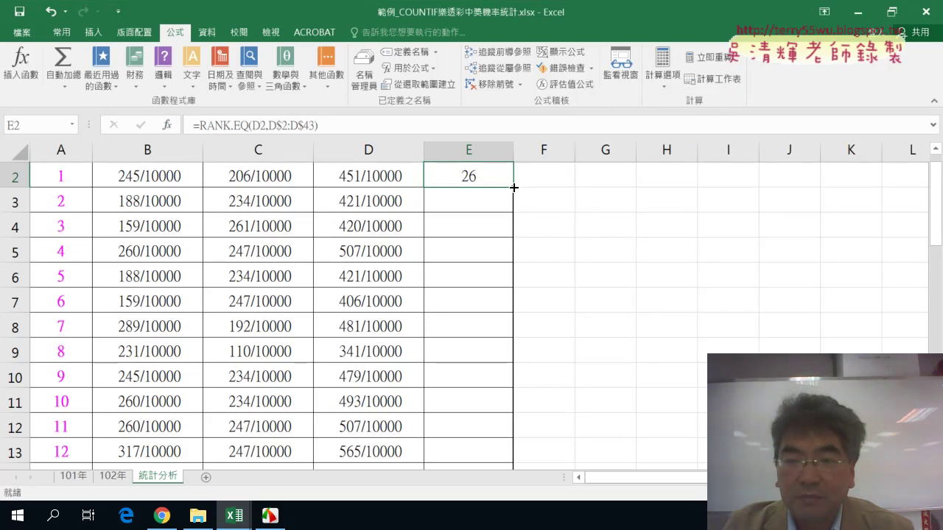
Fill E2's RANK.EQ formula down column E through row 43
double_click(513, 188)
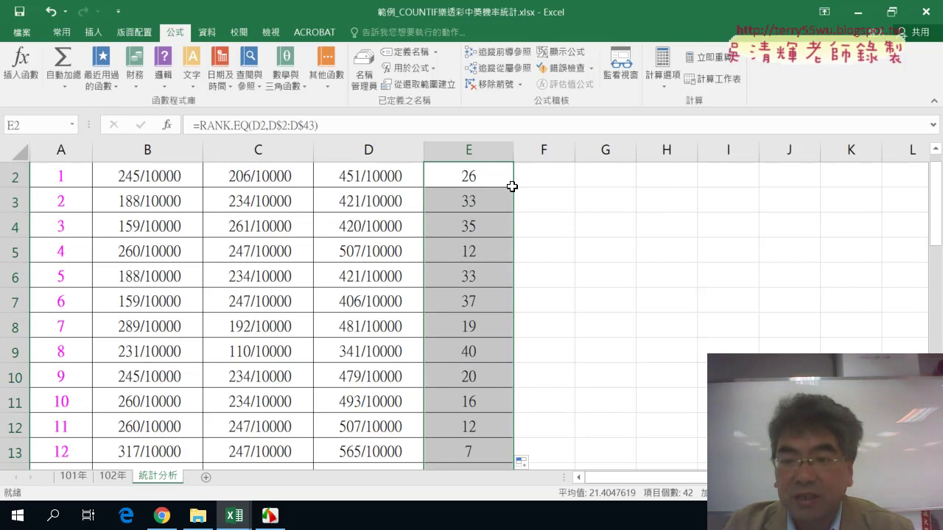
scroll(492, 221, down, 2)
scroll(516, 261, down, 1)
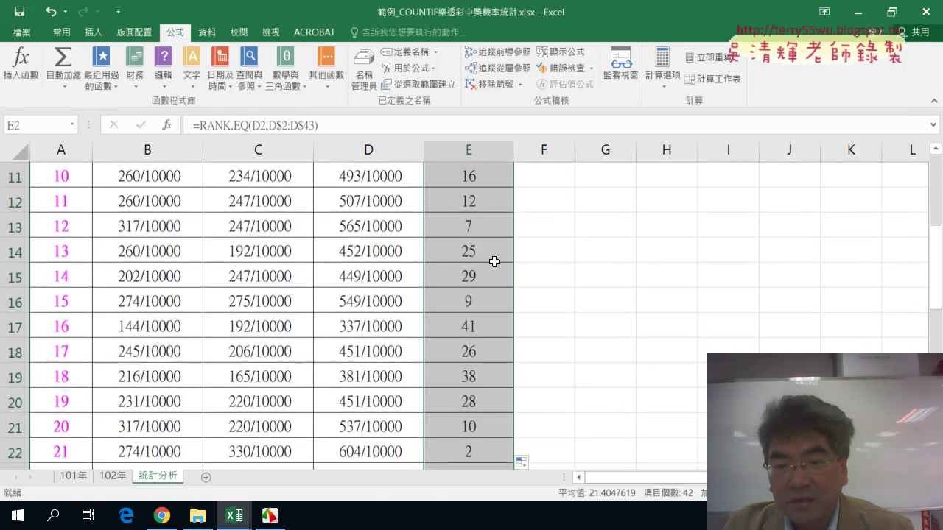
Spot-check the ranks in rows 13, 22, 26 and 28 against their numbers
drag(497, 225, 73, 227)
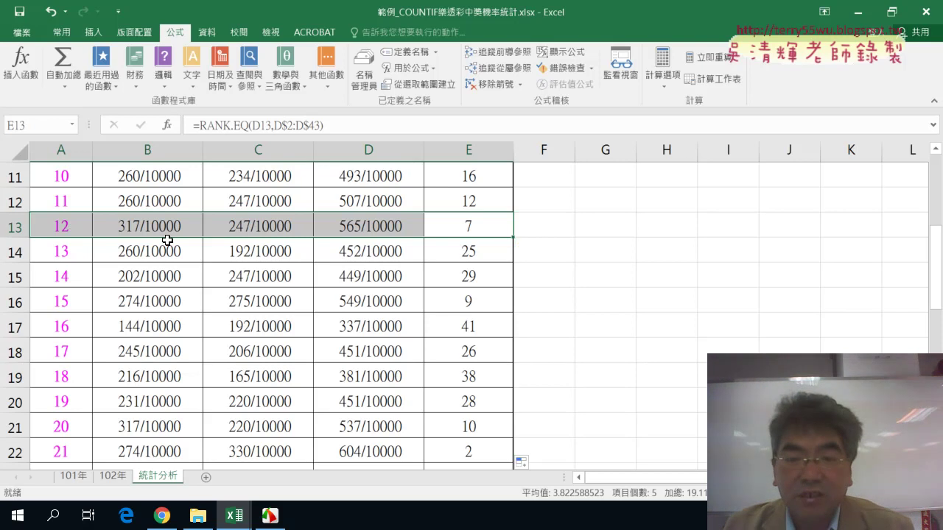
click(455, 227)
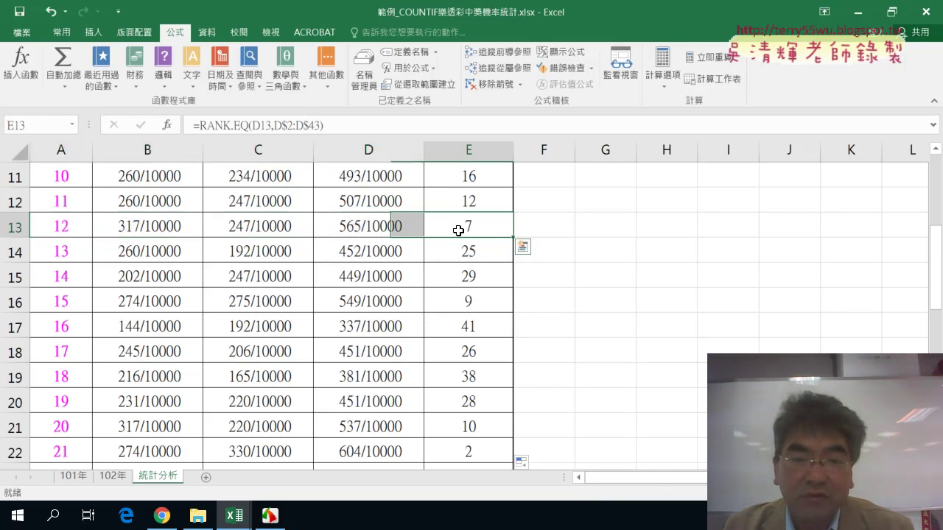
click(62, 226)
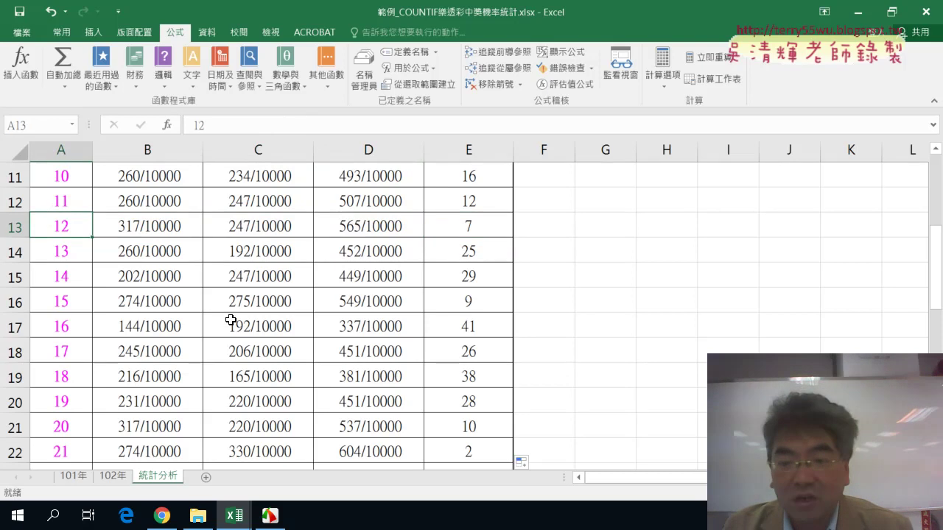
scroll(231, 320, down, 2)
click(470, 303)
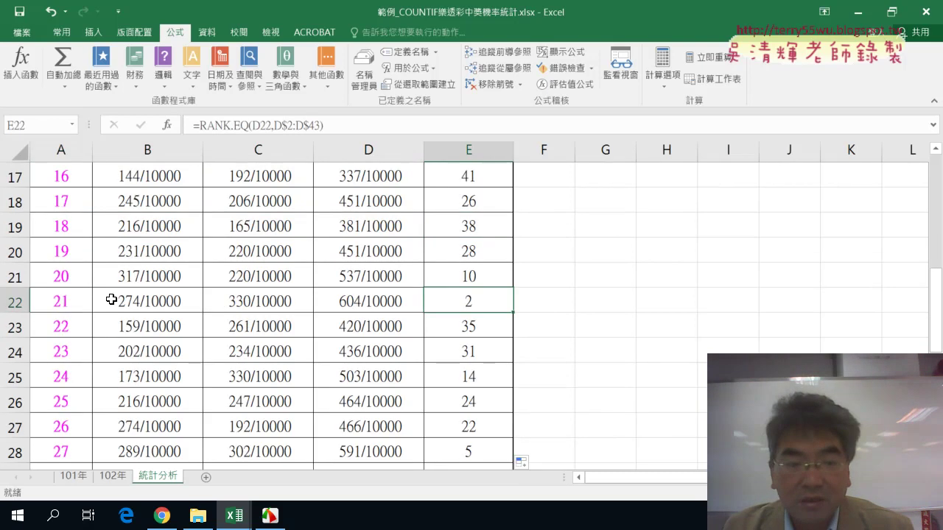
click(73, 299)
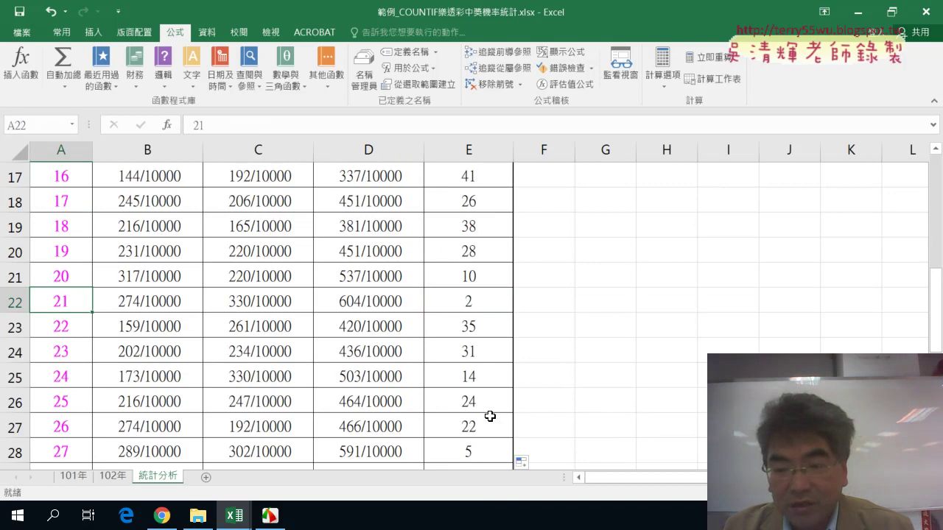
click(472, 402)
click(495, 444)
click(53, 451)
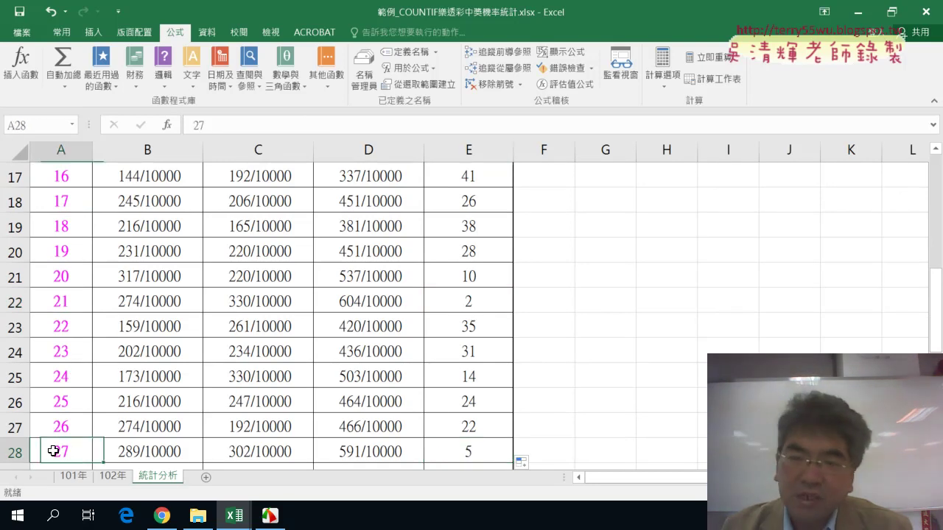
scroll(59, 449, up, 4)
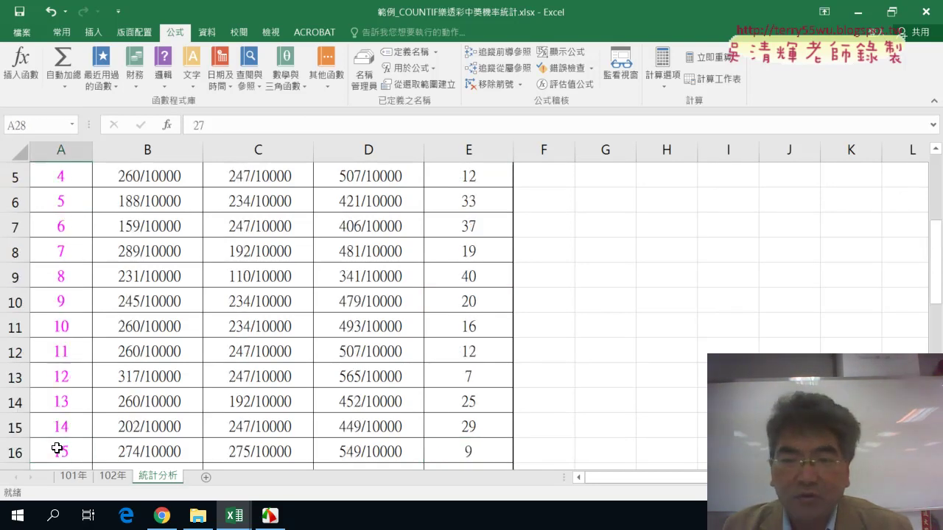
scroll(57, 449, up, 1)
click(465, 154)
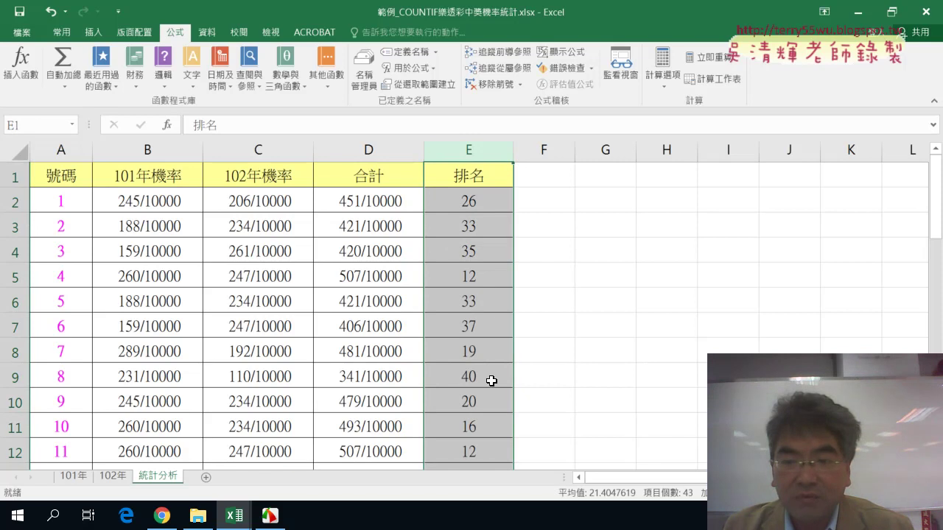
Enter the header 前七名 in F1, choosing 七 from the IME candidates
click(551, 177)
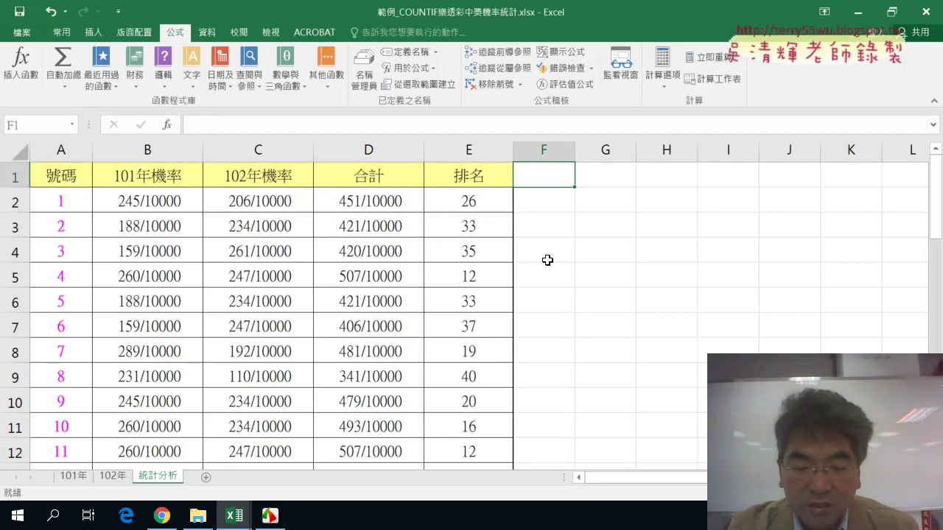
text(ㄑㄧㄢ6)
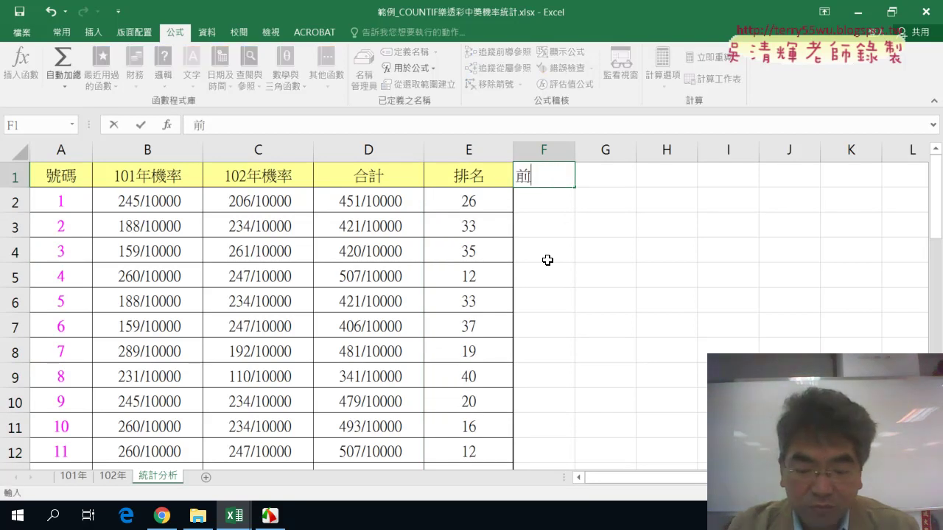
text(ㄑㄧ)
key(space)
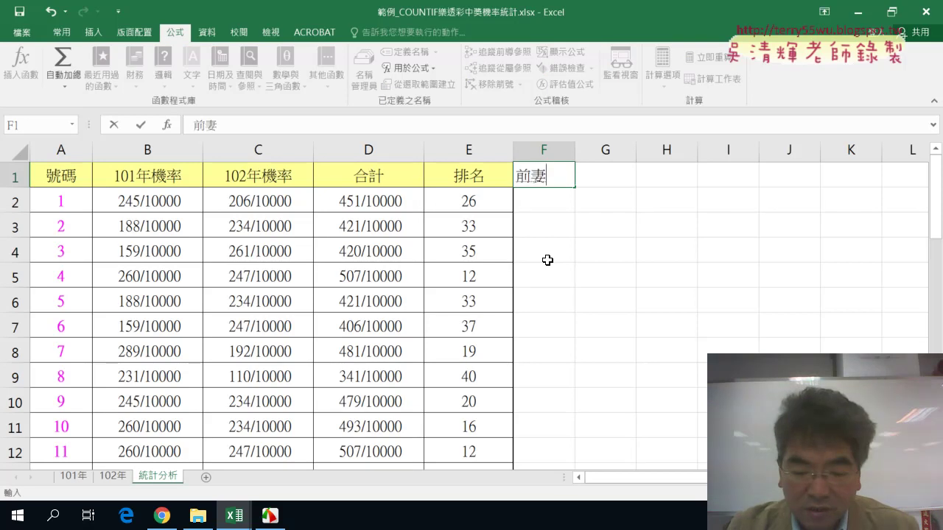
text(ㄇㄧㄥ)
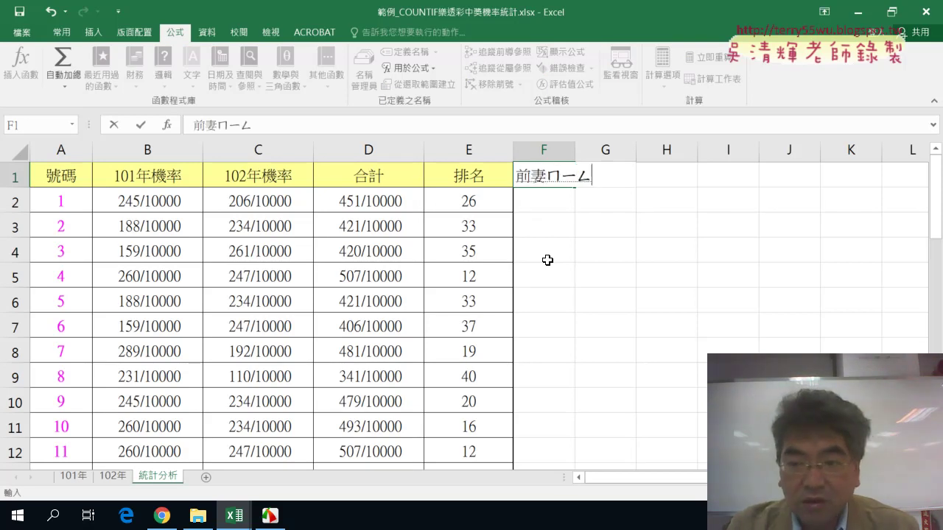
text(6)
key(Down)
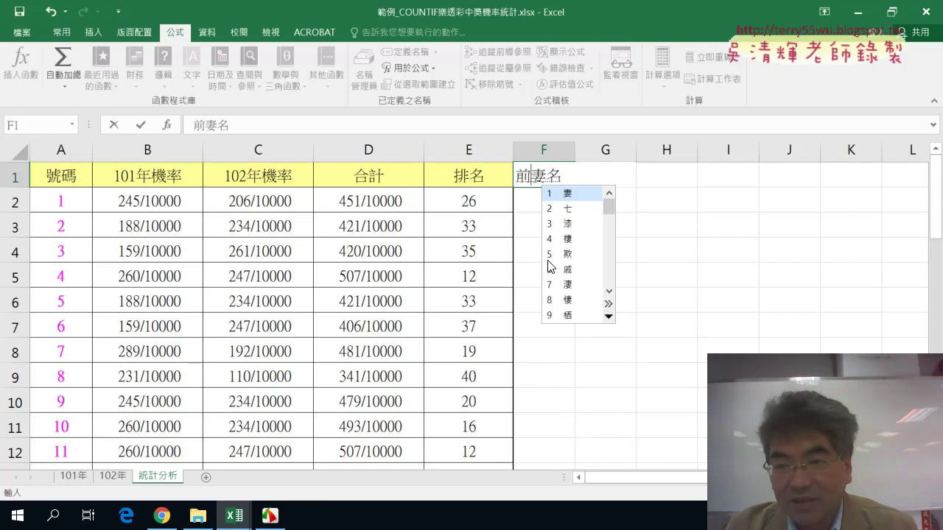
key(Down)
key(Return)
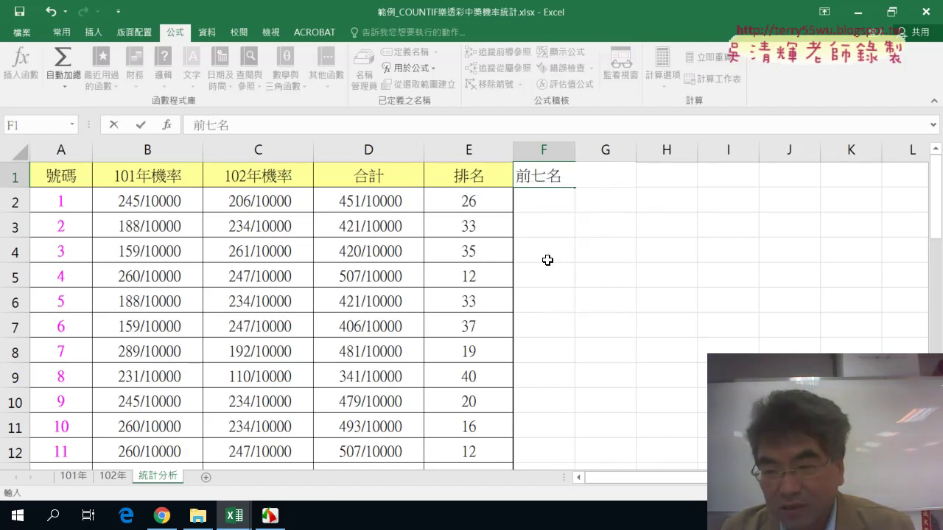
key(Return)
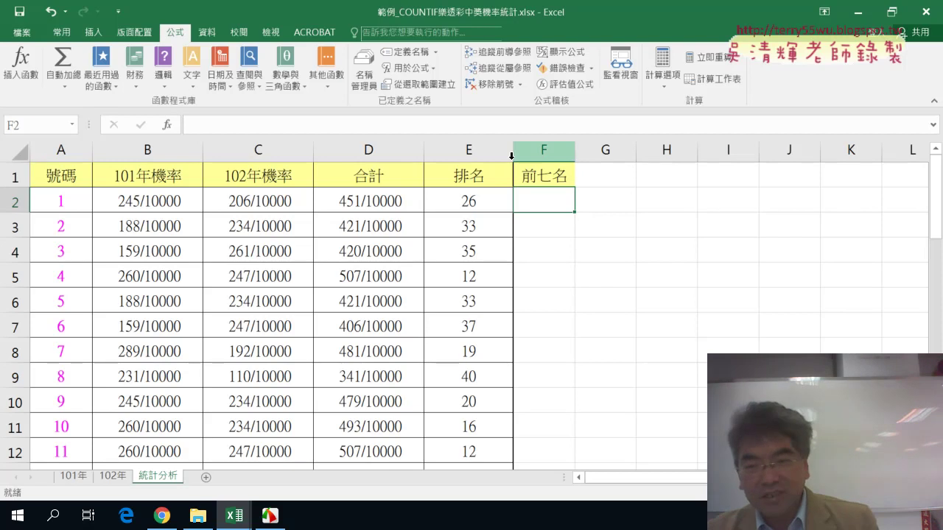
drag(546, 202, 547, 332)
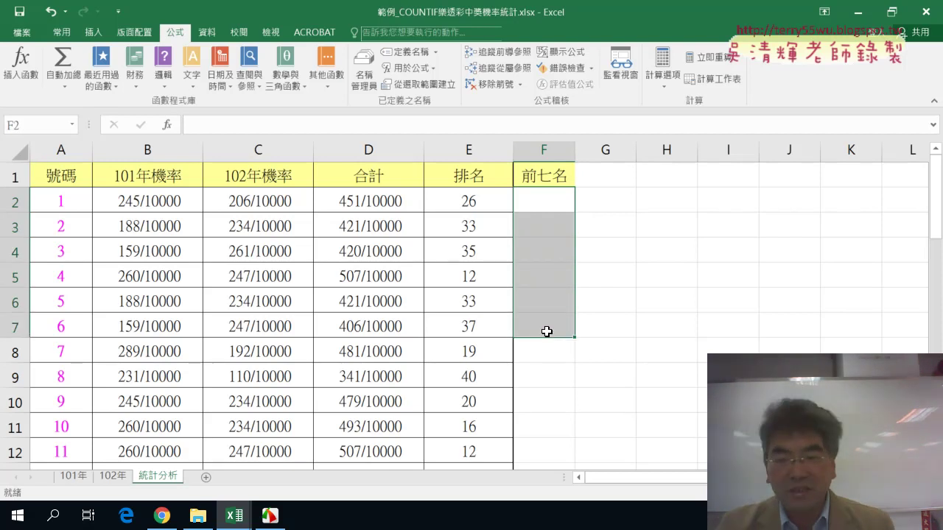
scroll(555, 333, down, 1)
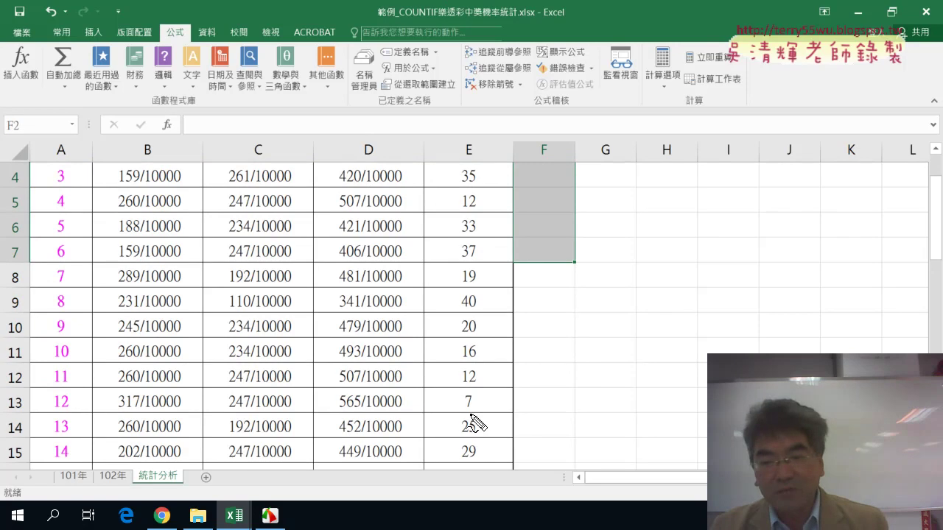
drag(474, 420, 475, 417)
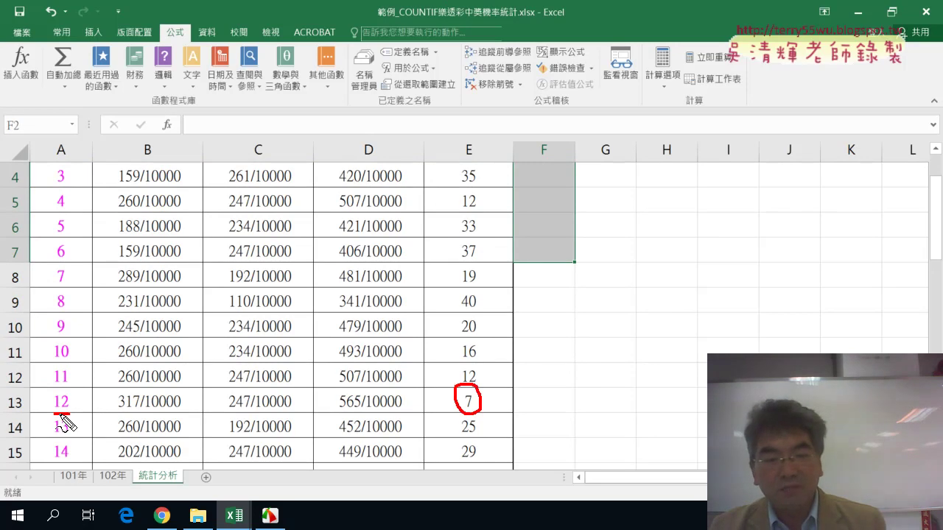
drag(74, 389, 63, 405)
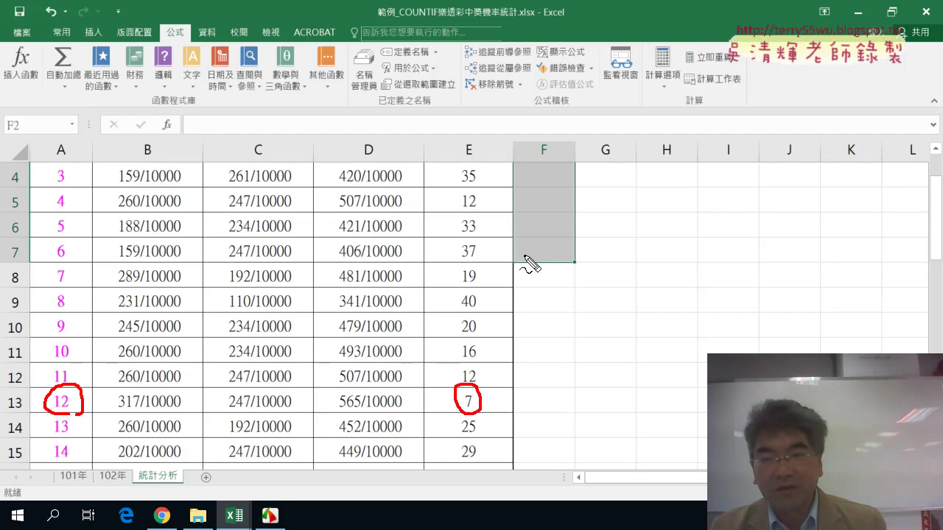
key(Escape)
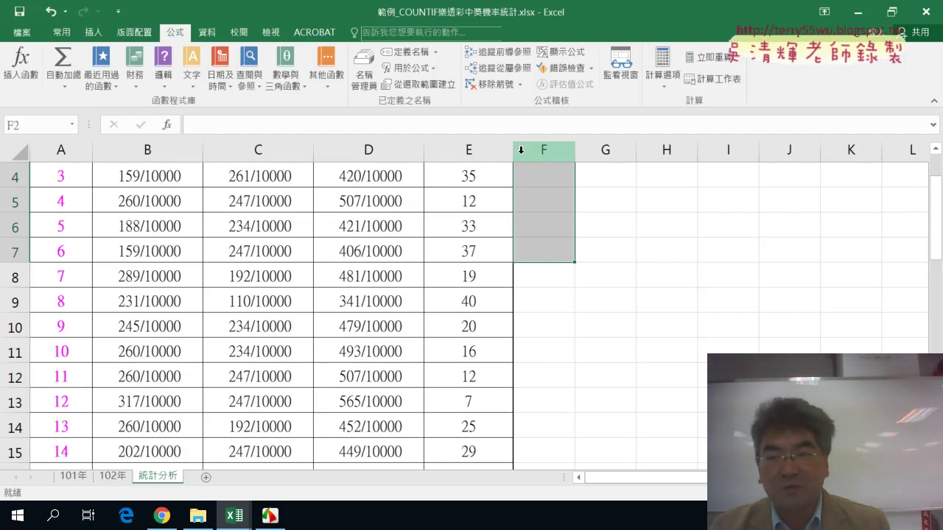
scroll(758, 227, up, 1)
click(569, 213)
scroll(555, 236, down, 3)
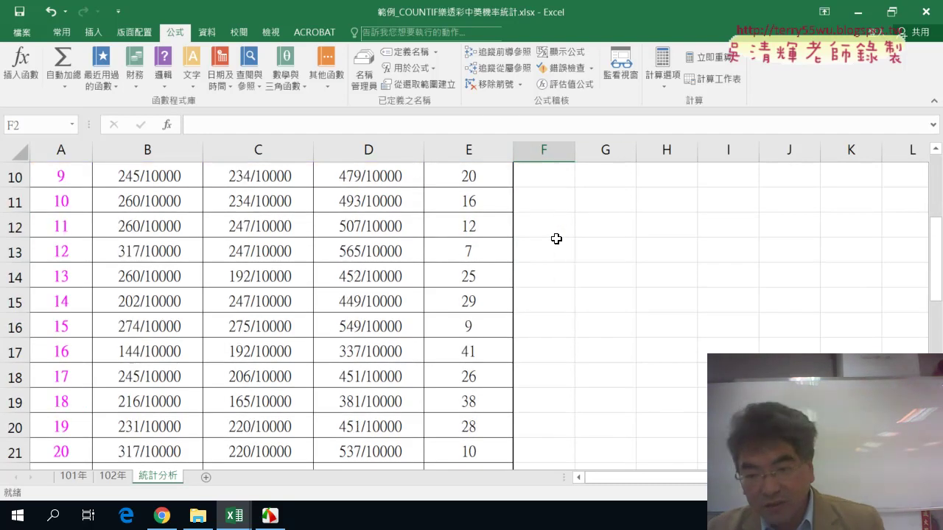
scroll(516, 332, down, 2)
click(479, 326)
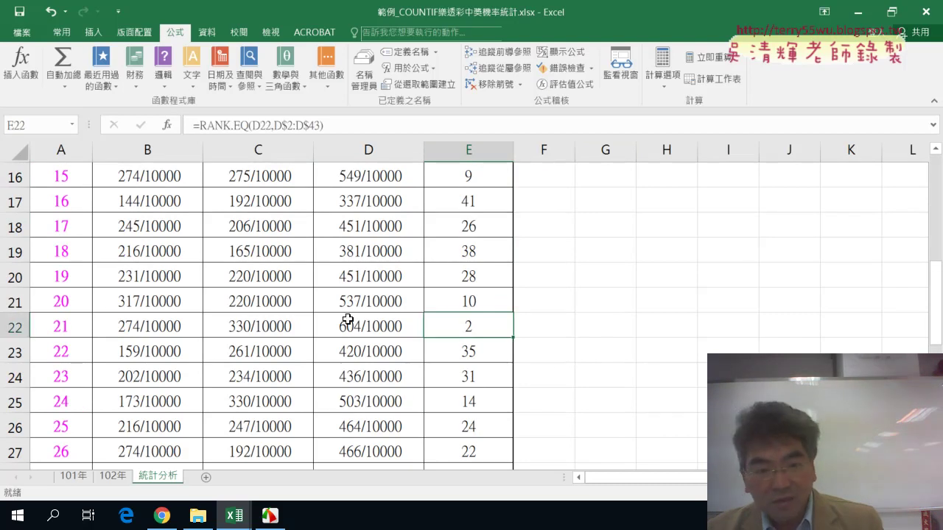
click(44, 325)
scroll(372, 297, up, 4)
scroll(522, 218, up, 1)
click(527, 221)
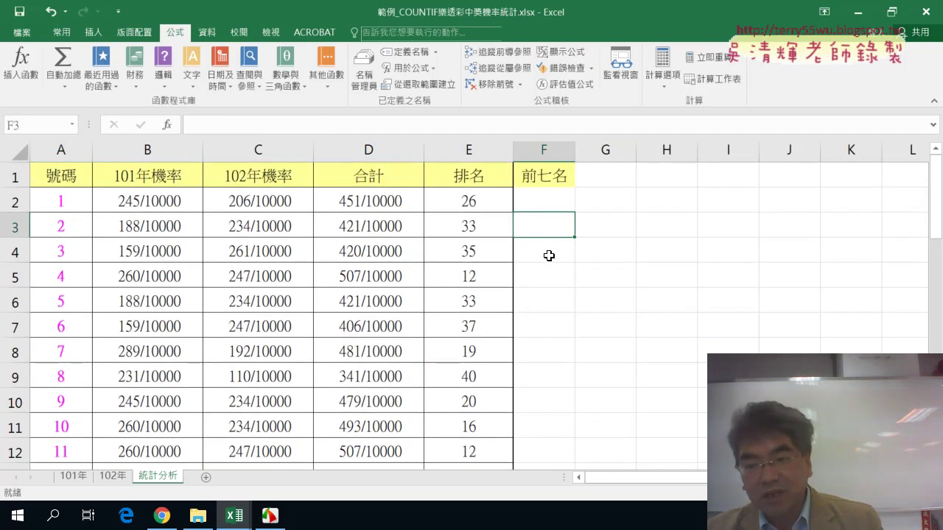
click(548, 250)
click(547, 277)
click(551, 302)
click(551, 328)
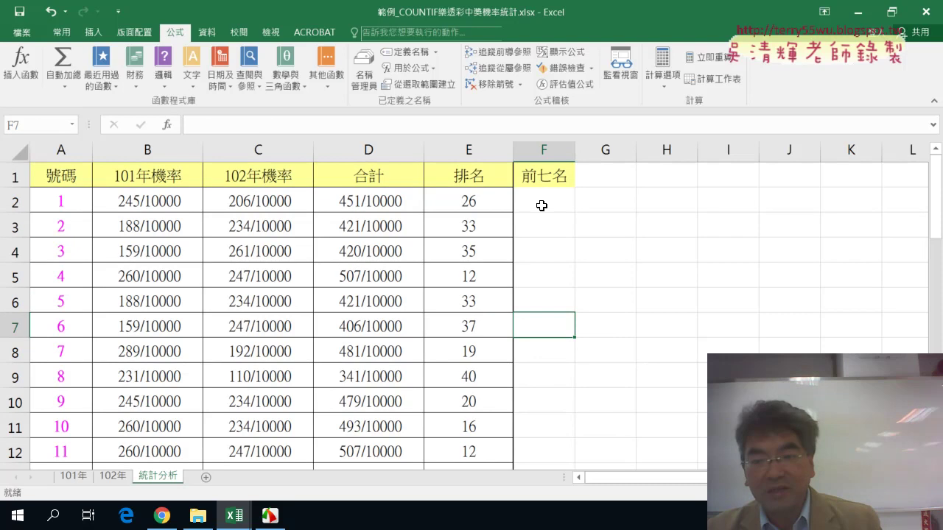
drag(541, 204, 548, 356)
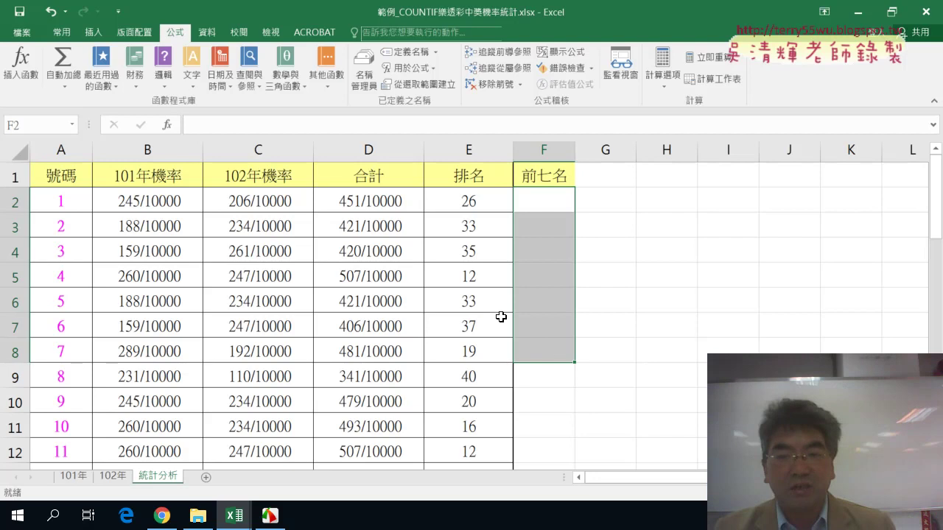
click(471, 197)
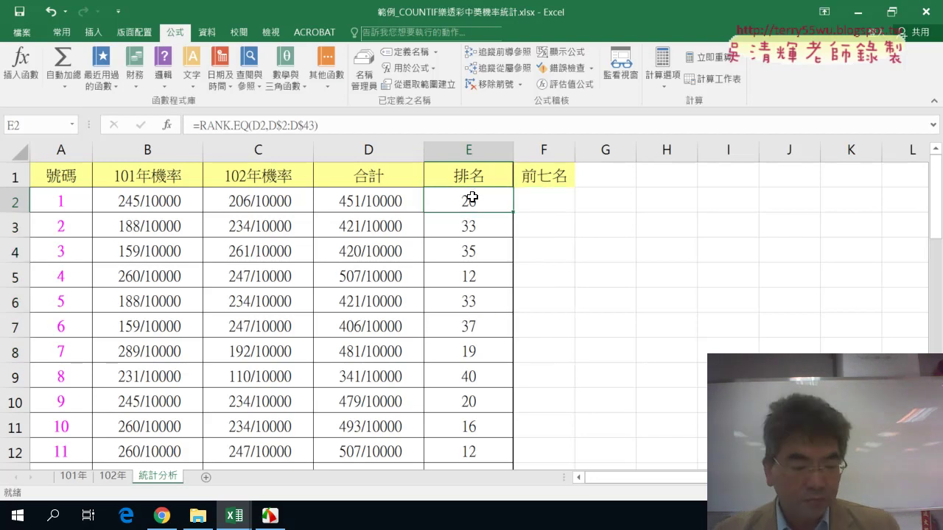